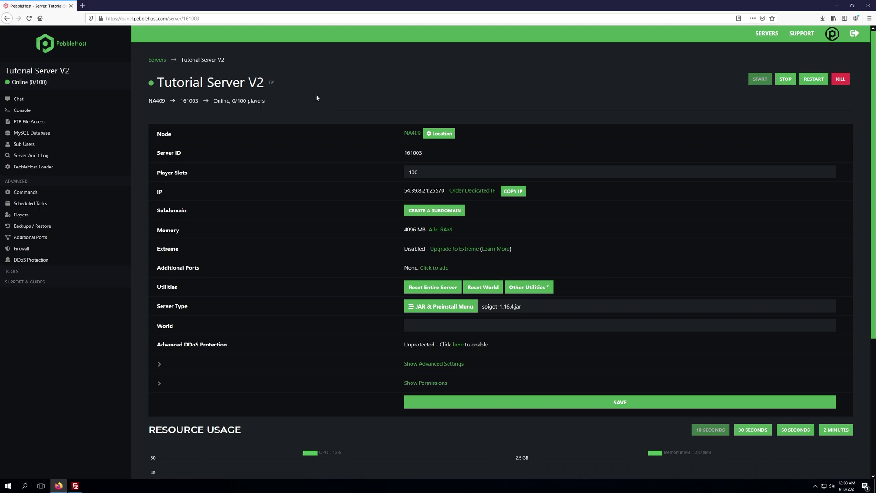
# - Show the server's FTP login details in PebbleHost and bring FileZilla to the front
pyautogui.click(50, 122)
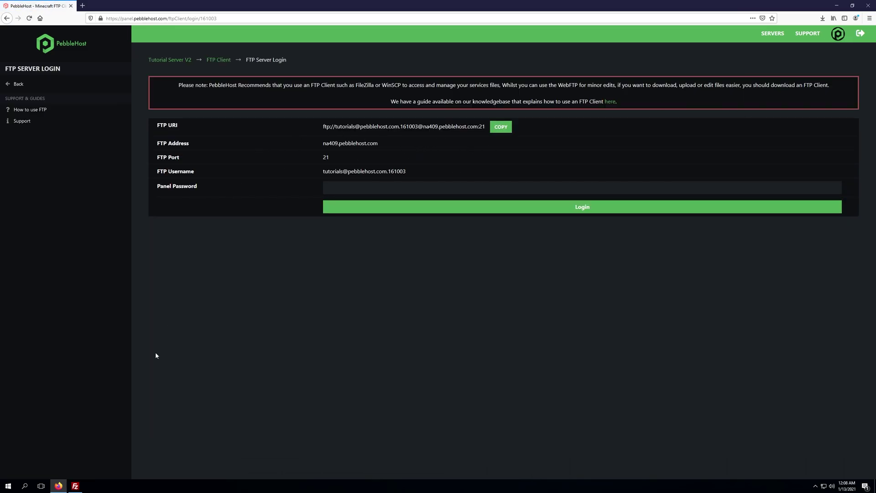
pyautogui.click(75, 486)
# - Connect FileZilla to the PebbleHost server, saving the passwords and trusting its certificate
pyautogui.moveTo(393, 72); pyautogui.dragTo(658, 94)
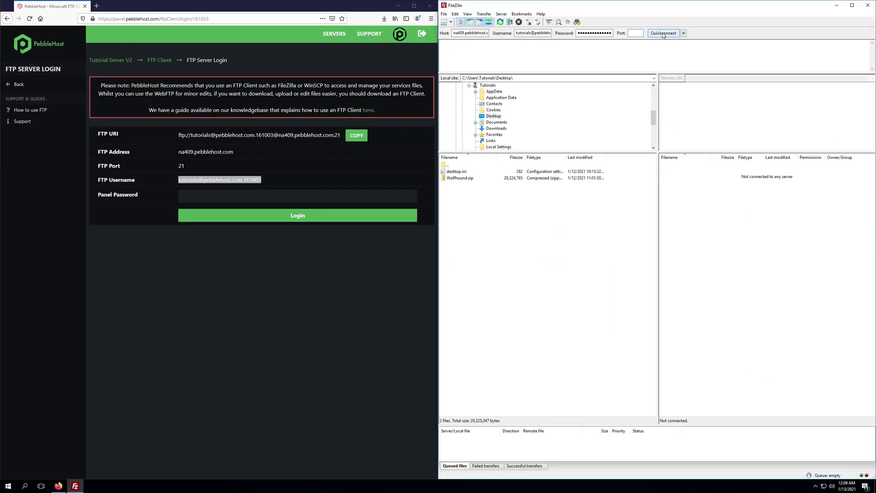
pyautogui.click(663, 34)
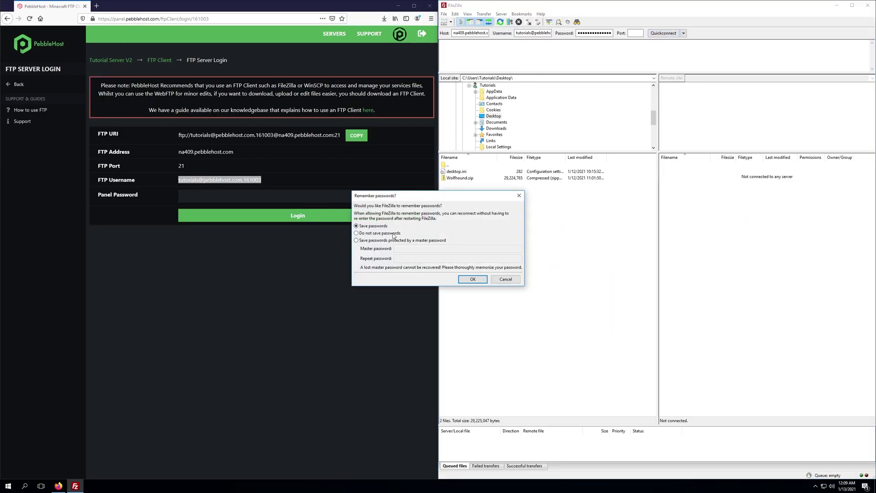
pyautogui.click(474, 278)
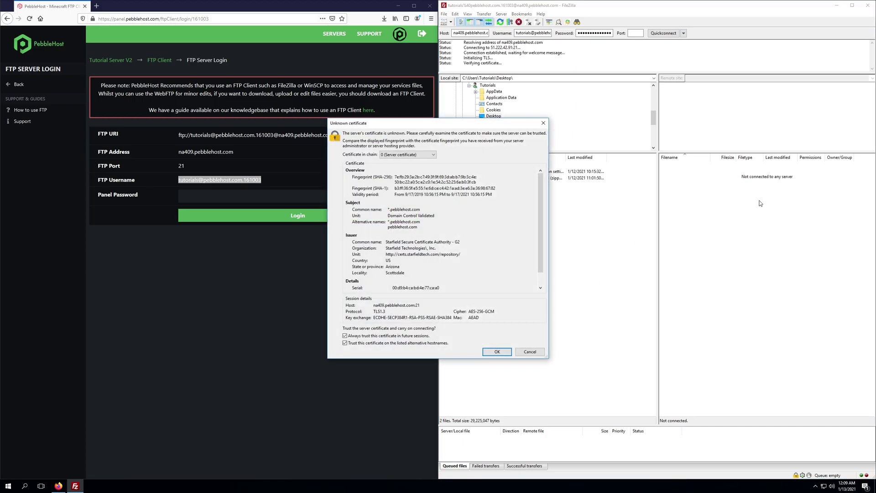
pyautogui.click(497, 352)
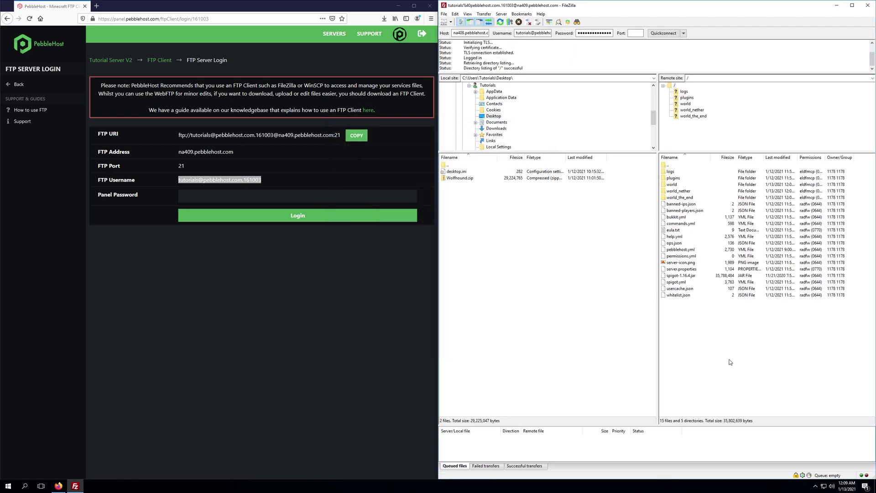
pyautogui.moveTo(729, 359); pyautogui.dragTo(705, 318)
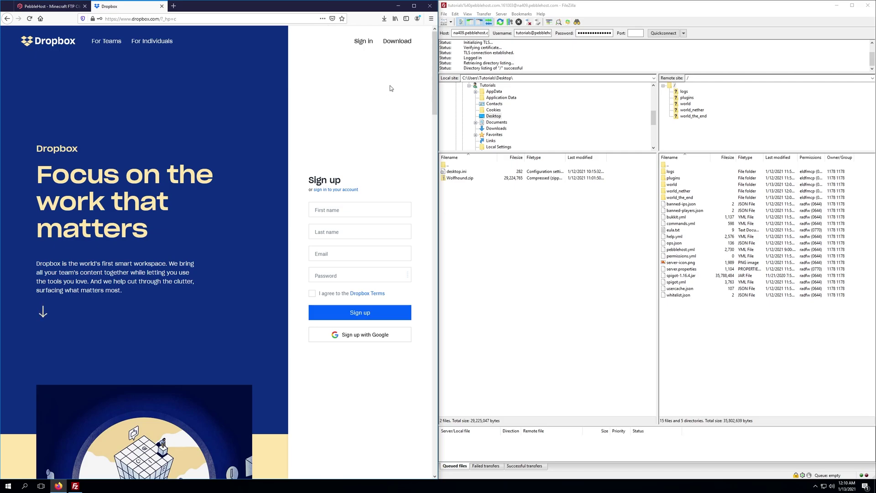
# - Sign in to Dropbox and upload Wolfhound.zip from the desktop into the main Dropbox folder
pyautogui.click(363, 44)
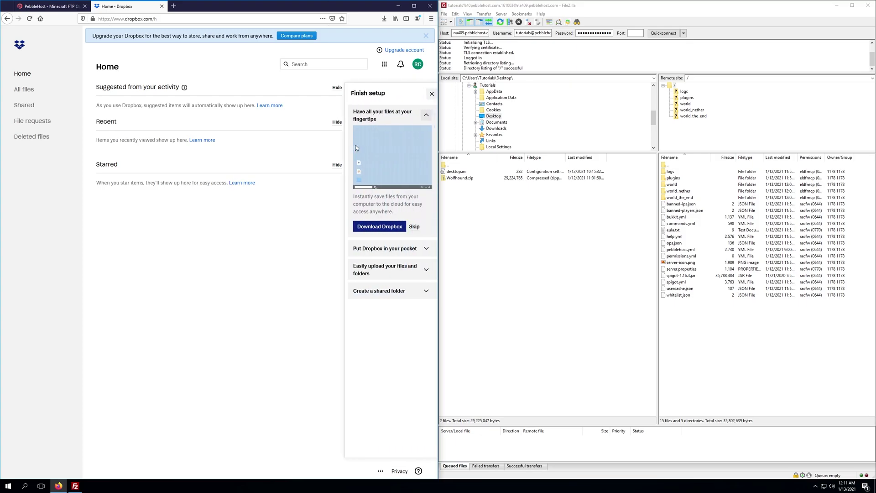
pyautogui.click(432, 94)
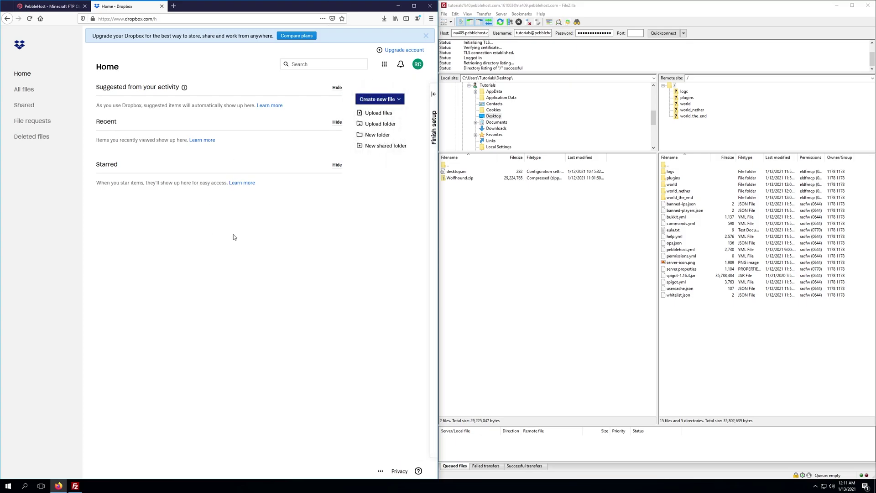
pyautogui.moveTo(221, 7); pyautogui.dragTo(528, 67)
pyautogui.moveTo(21, 88); pyautogui.dragTo(541, 215)
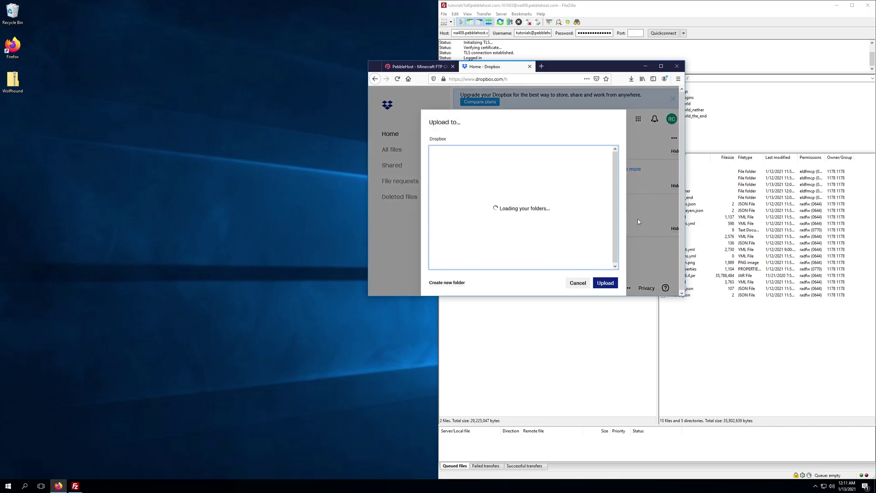
pyautogui.click(606, 283)
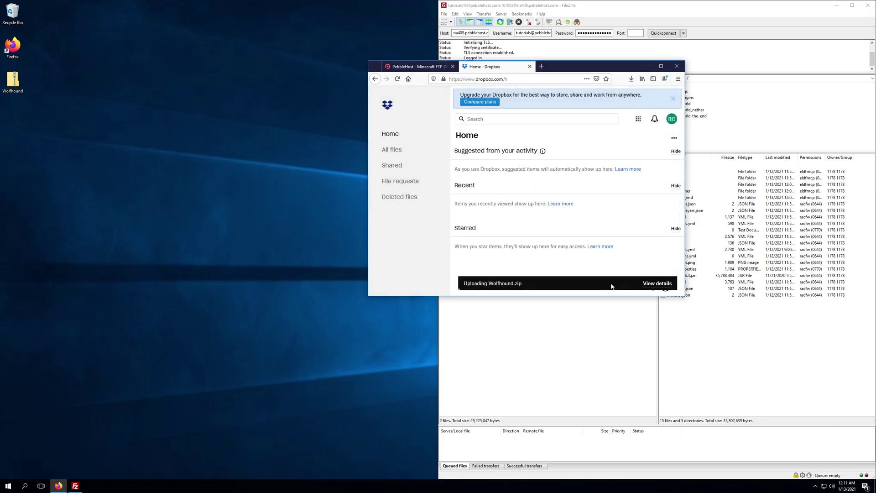
pyautogui.press('super+Up')
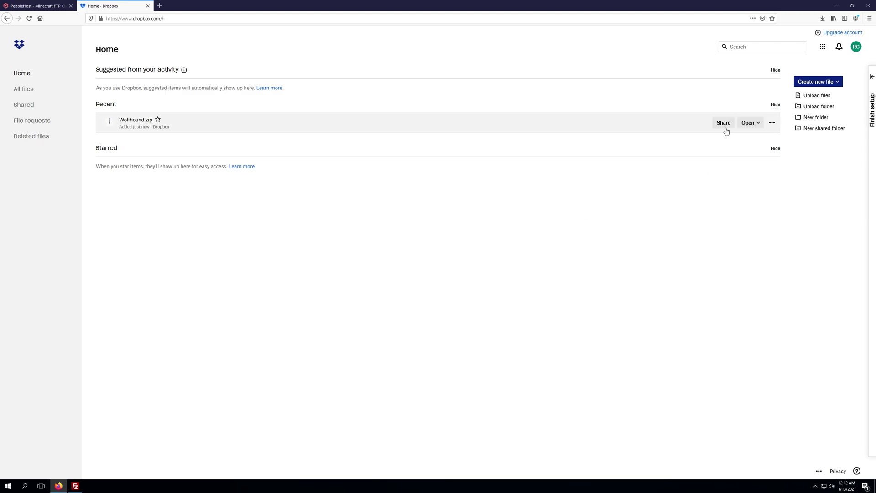
# - Copy Wolfhound.zip's share link and open it in a new tab with dl=0 changed to dl=1
pyautogui.click(721, 122)
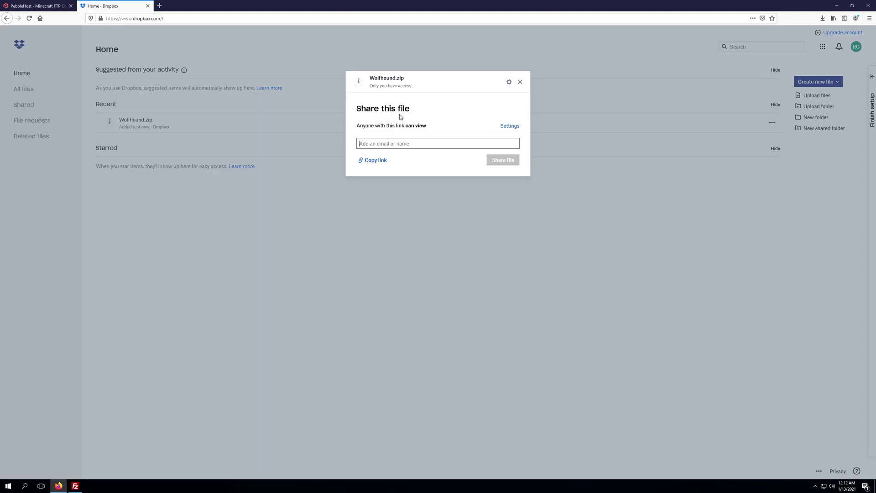
pyautogui.click(375, 161)
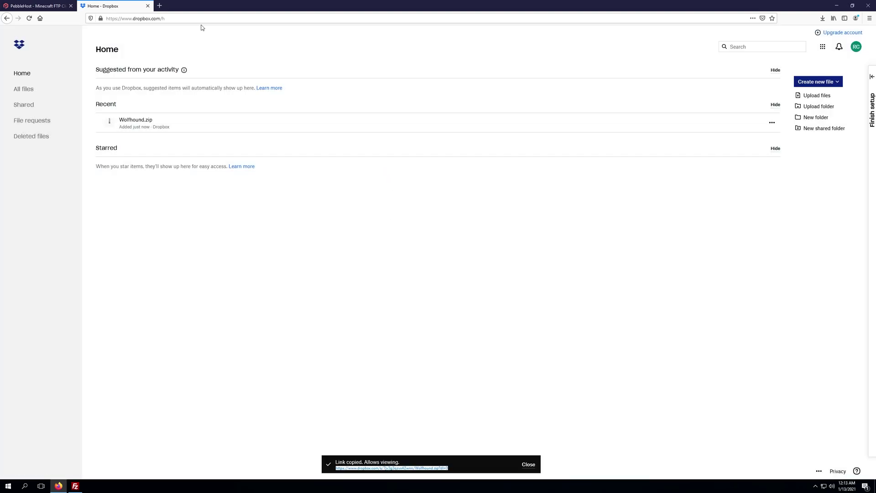
pyautogui.click(159, 6)
pyautogui.rightClick(164, 19)
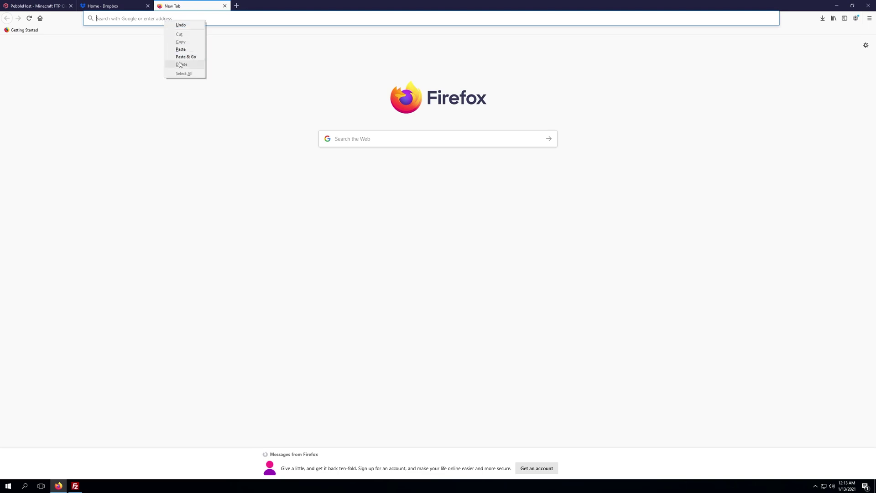
pyautogui.click(183, 48)
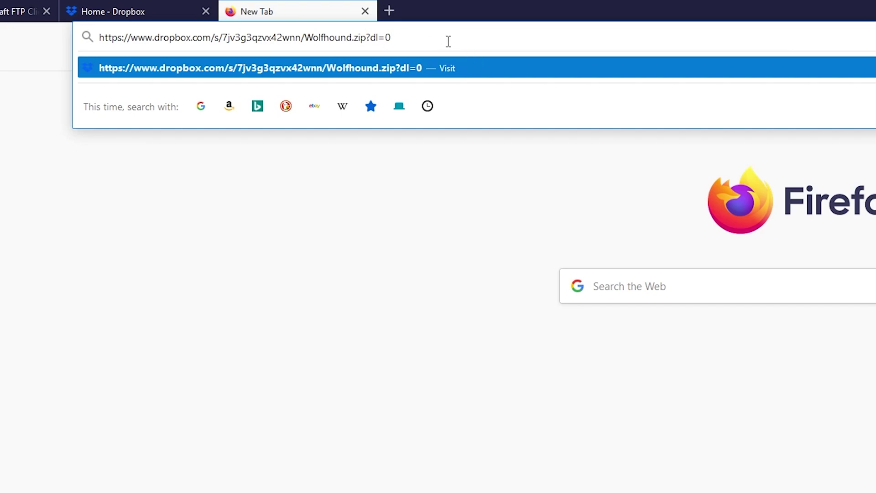
pyautogui.press('BackSpace')
pyautogui.write('1')
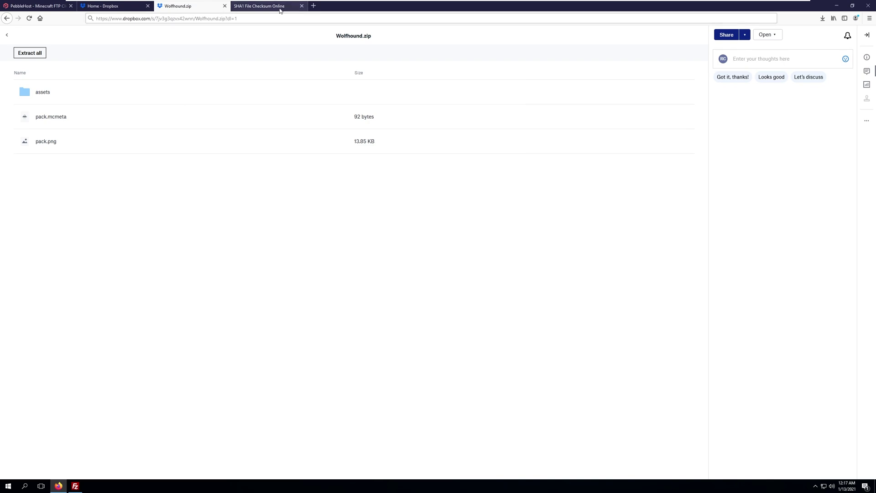
# - Compute Wolfhound.zip's SHA1 checksum in Online Tools and select the 40-character hash
pyautogui.click(280, 10)
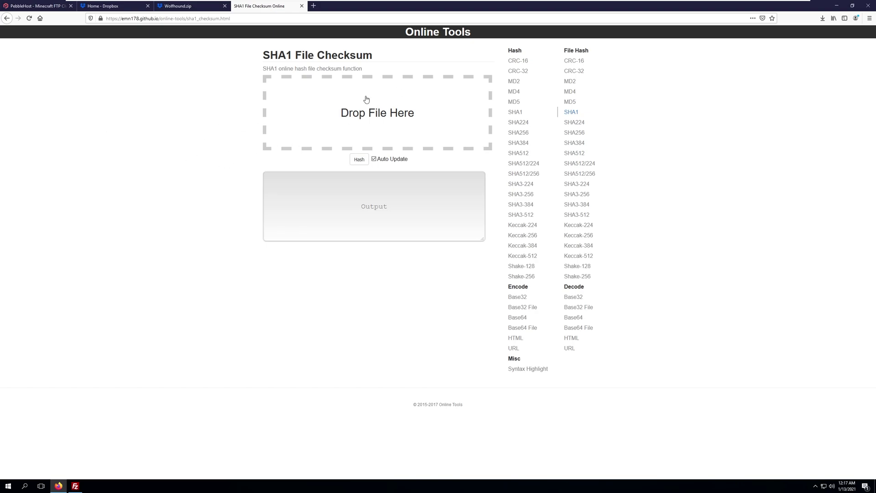
pyautogui.click(419, 120)
pyautogui.click(90, 56)
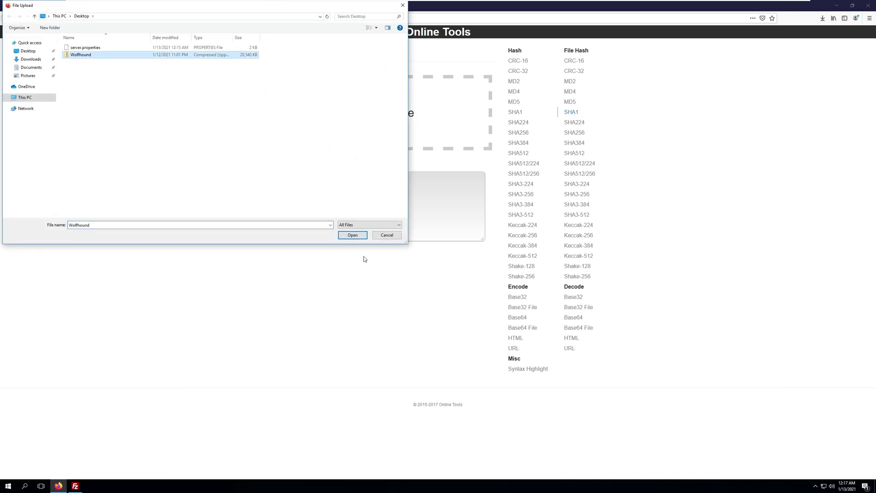
pyautogui.click(352, 235)
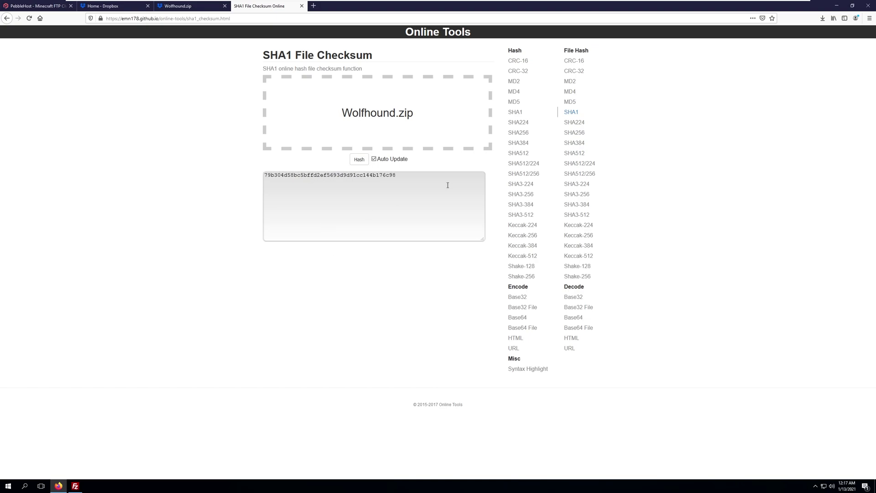
pyautogui.moveTo(345, 172); pyautogui.dragTo(242, 169)
pyautogui.hotkey('ctrl', 'c')
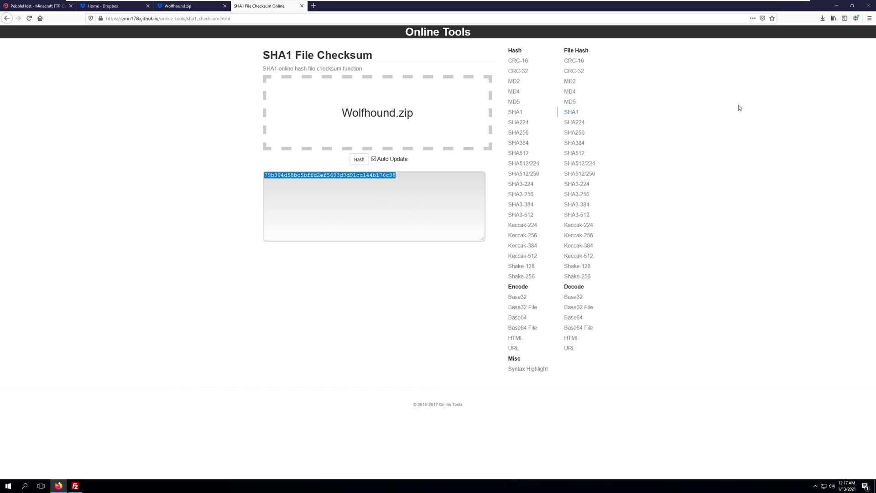
# - Open the server's server.properties from FileZilla in Notepad++ for editing
pyautogui.click(836, 6)
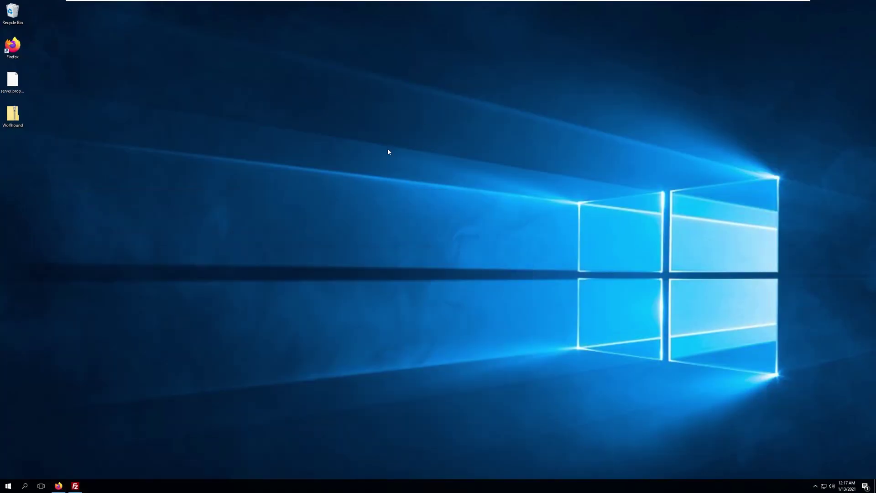
pyautogui.click(76, 486)
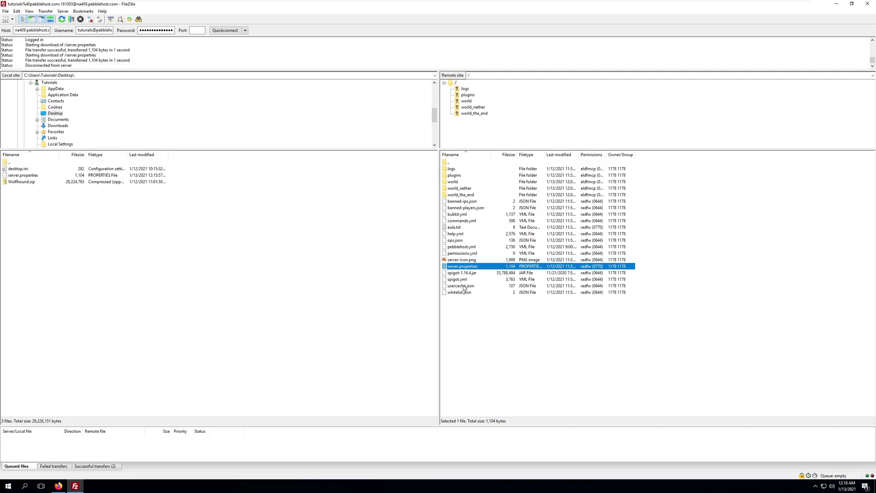
pyautogui.rightClick(466, 268)
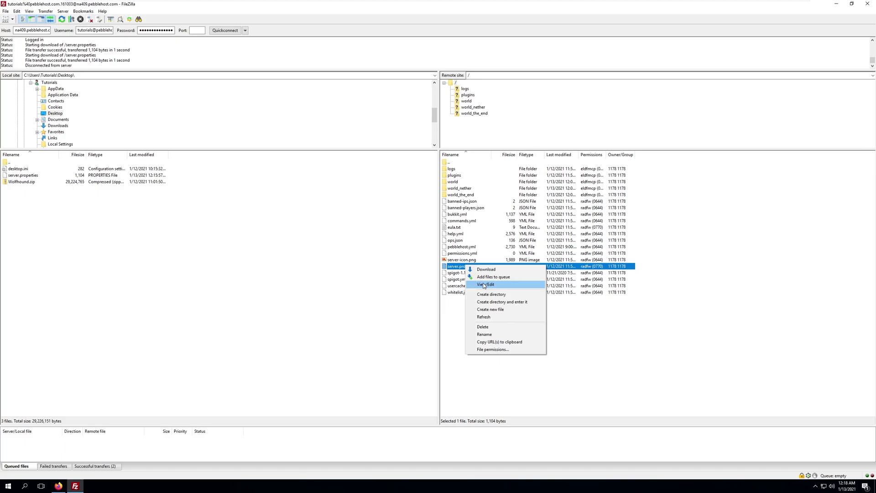
pyautogui.click(484, 285)
pyautogui.click(657, 308)
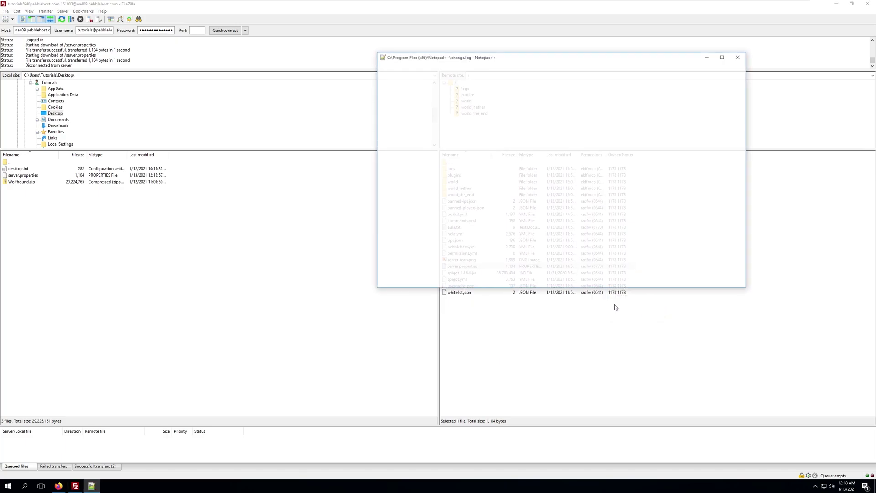
# - Paste the SHA1 hash after resource-pack-sha1= in server.properties
pyautogui.scroll(-3, 484, 223)
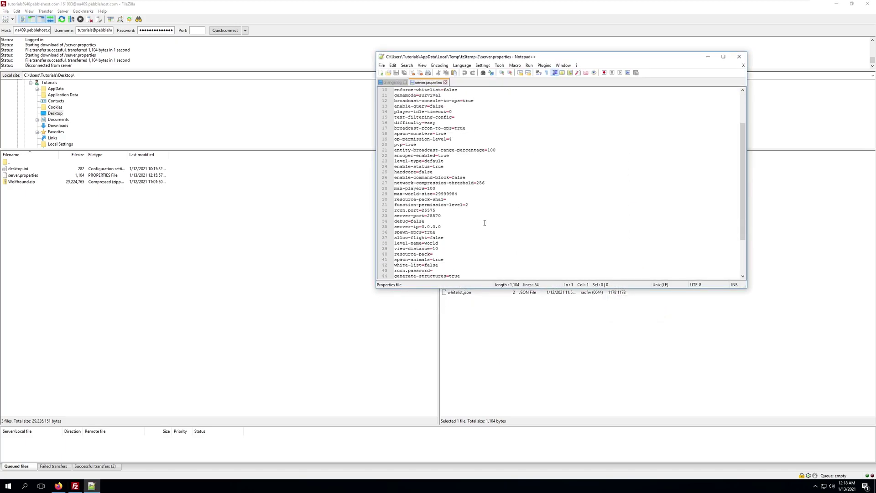
pyautogui.scroll(2, 485, 223)
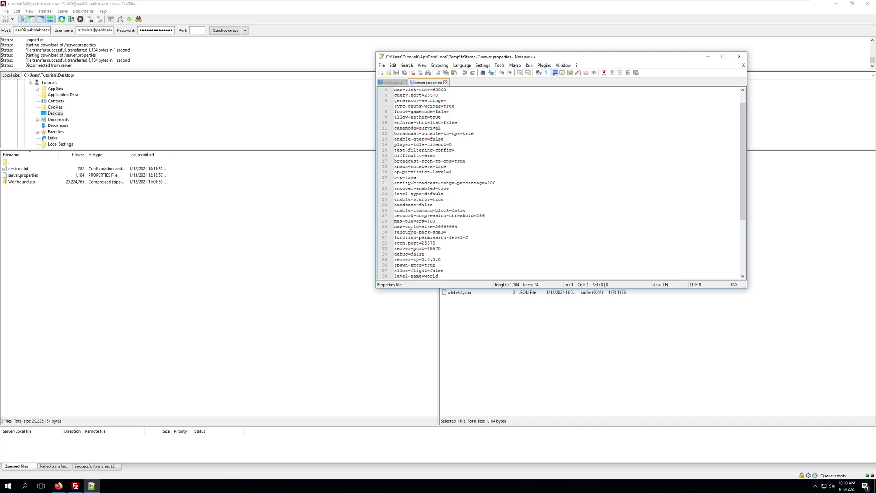
pyautogui.click(451, 231)
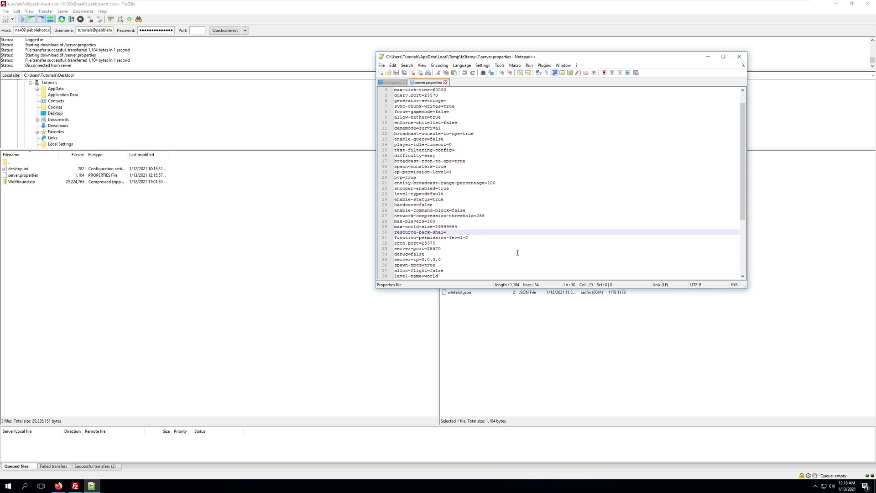
pyautogui.hotkey('ctrl', 'v')
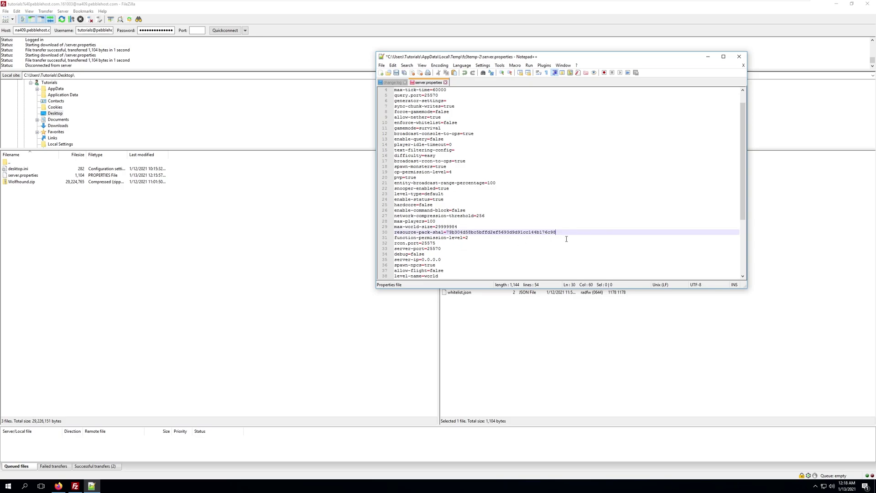
# - Copy the Dropbox dl=1 link from Firefox and paste it after resource-pack=
pyautogui.click(58, 486)
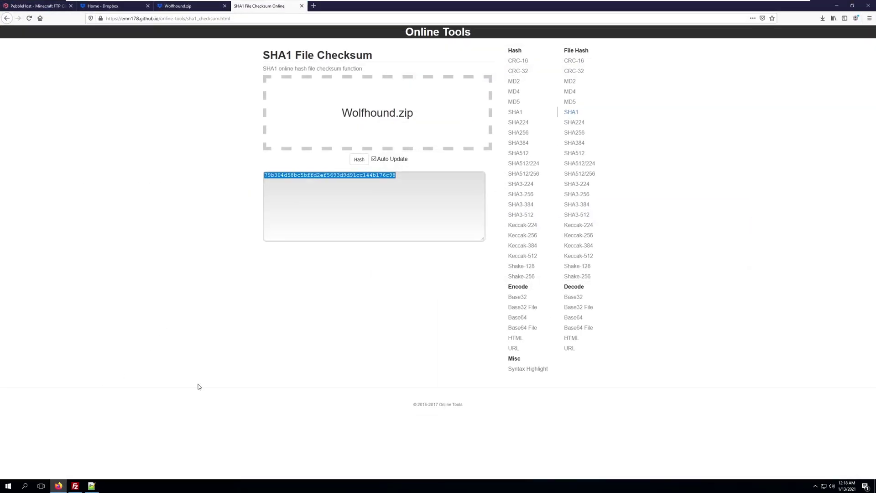
pyautogui.click(178, 6)
pyautogui.click(97, 21)
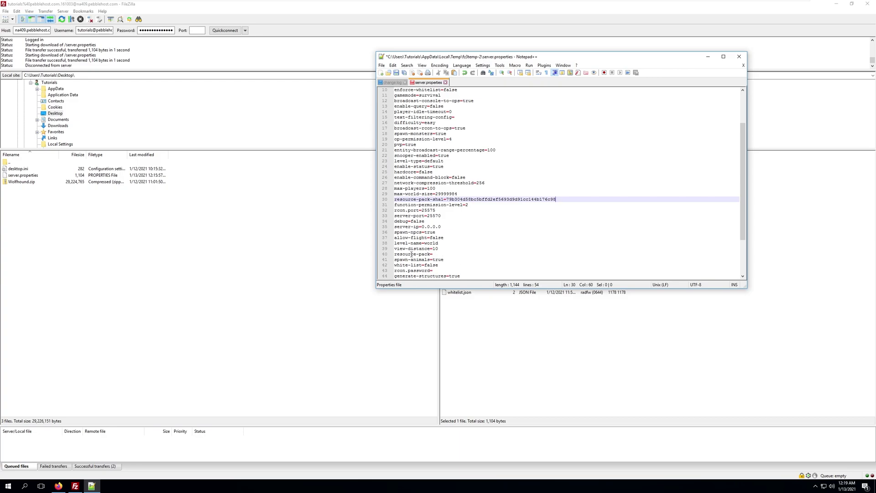
pyautogui.click(453, 255)
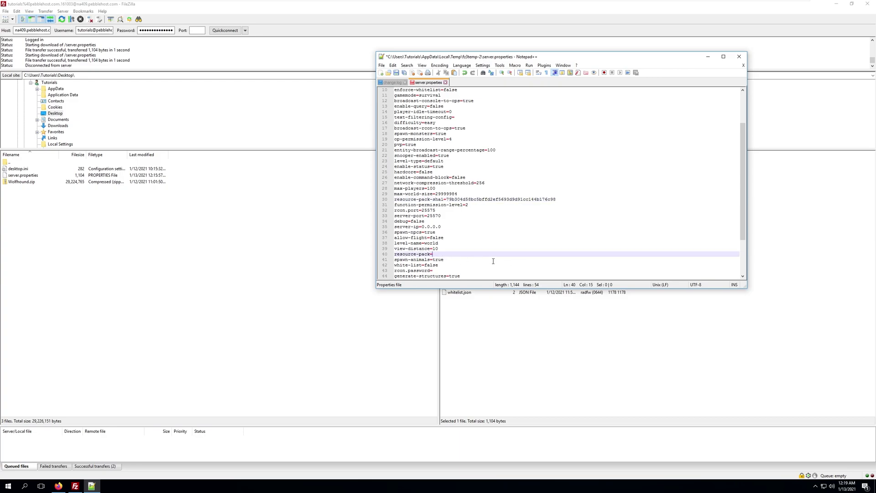
pyautogui.write('https://www.dropbox.com/s/7jv3g3gzvx42wnn/Wolfhound.zip?dl=1')
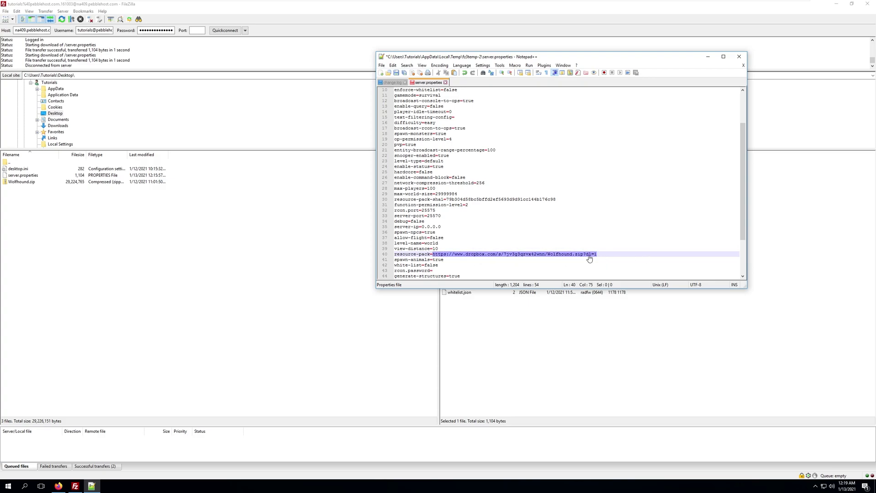
# - Check the hash and link lines, save server.properties and close Notepad++
pyautogui.scroll(-2, 645, 263)
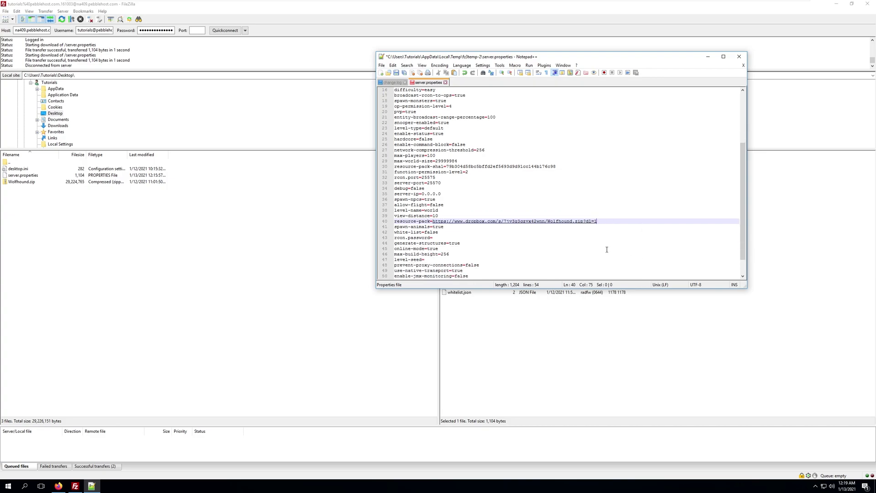
pyautogui.click(566, 167)
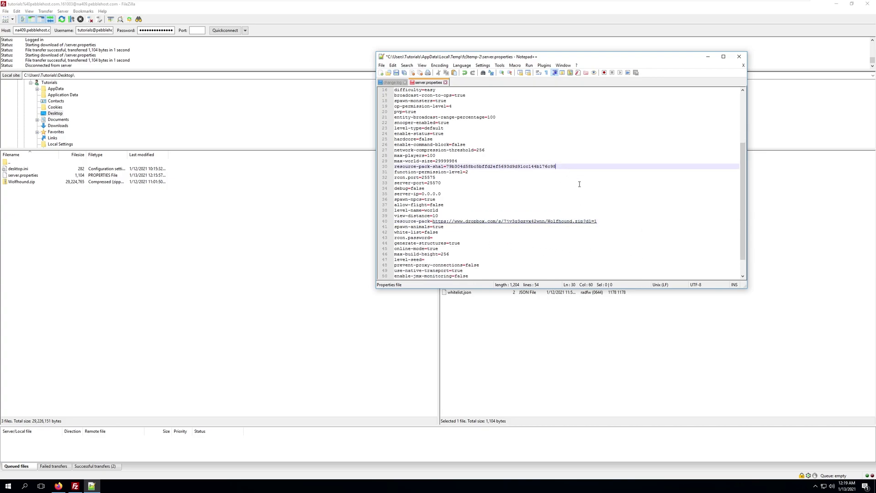
pyautogui.click(601, 222)
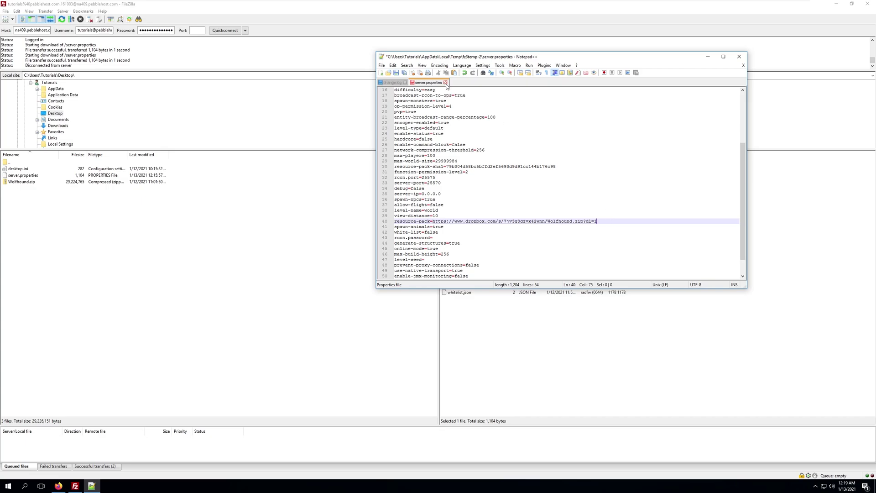
pyautogui.click(397, 73)
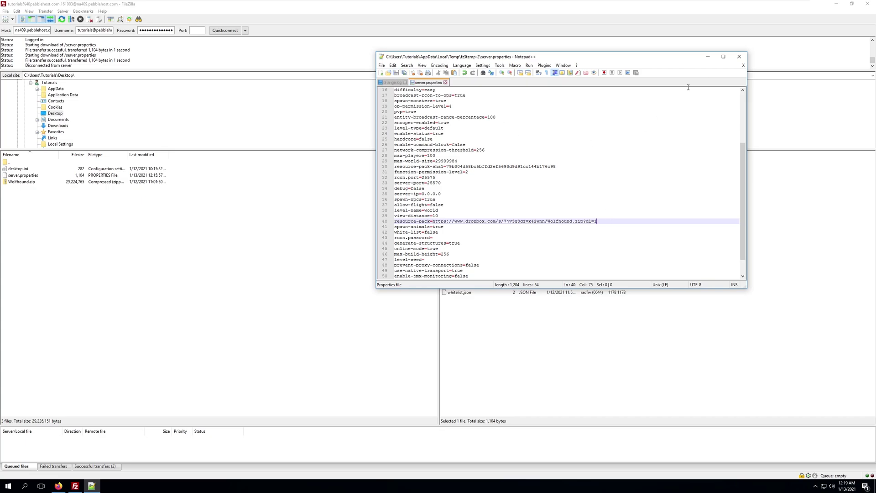
pyautogui.click(739, 58)
# - Upload the edited server.properties to the server and restart Tutorial Server V2 in PebbleHost
pyautogui.click(507, 266)
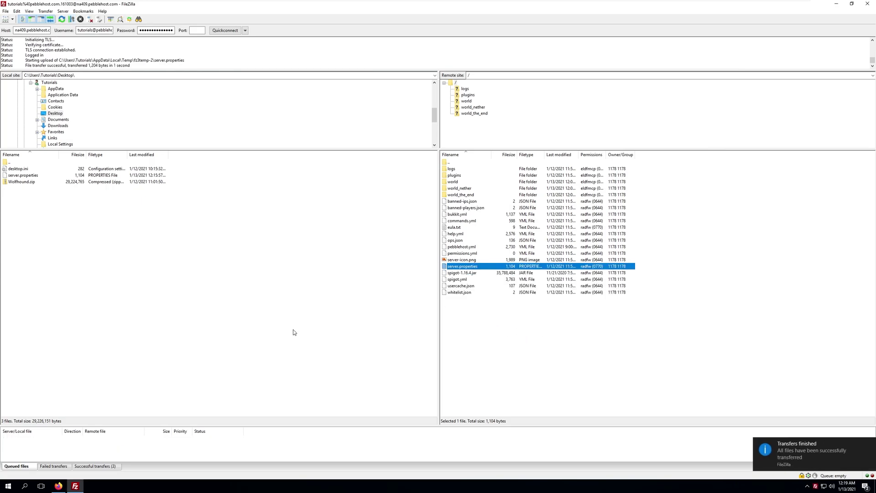
pyautogui.click(59, 486)
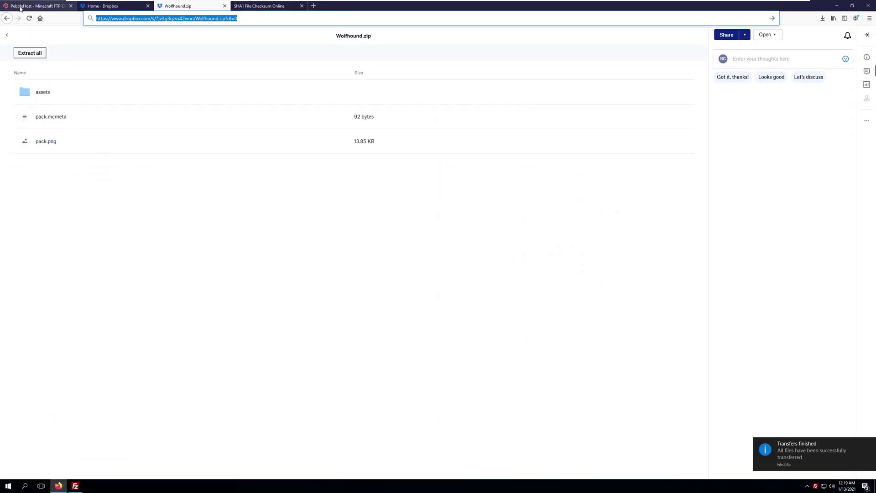
pyautogui.click(20, 8)
pyautogui.click(8, 86)
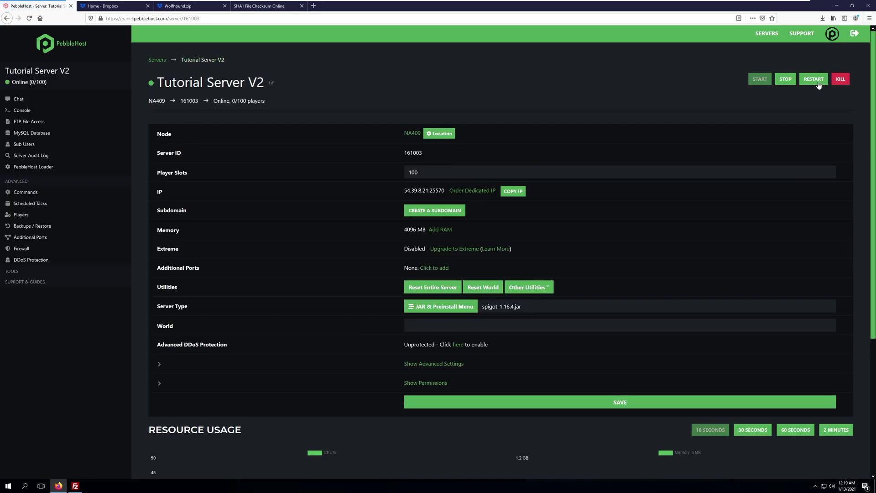
pyautogui.click(824, 81)
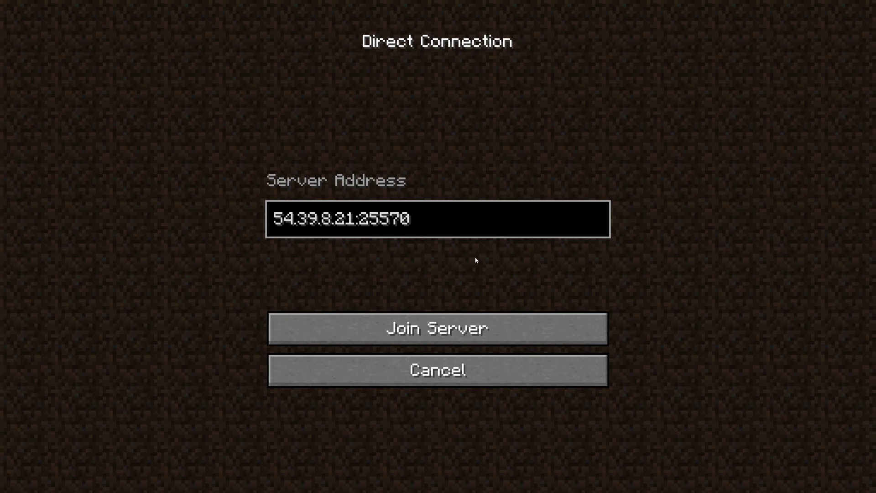
# - Join the server at 54.39.8.21:25570, accept its resource pack and view the new textures
pyautogui.click(498, 326)
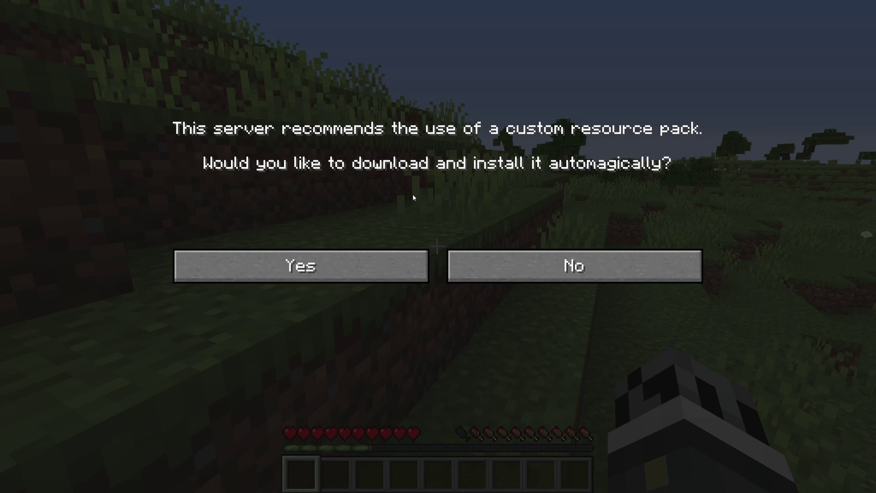
pyautogui.click(346, 264)
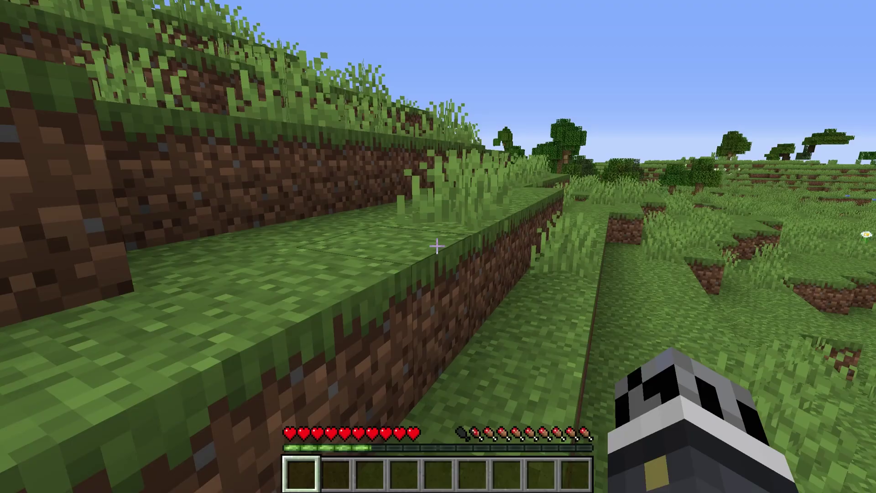
pyautogui.press('Tab')
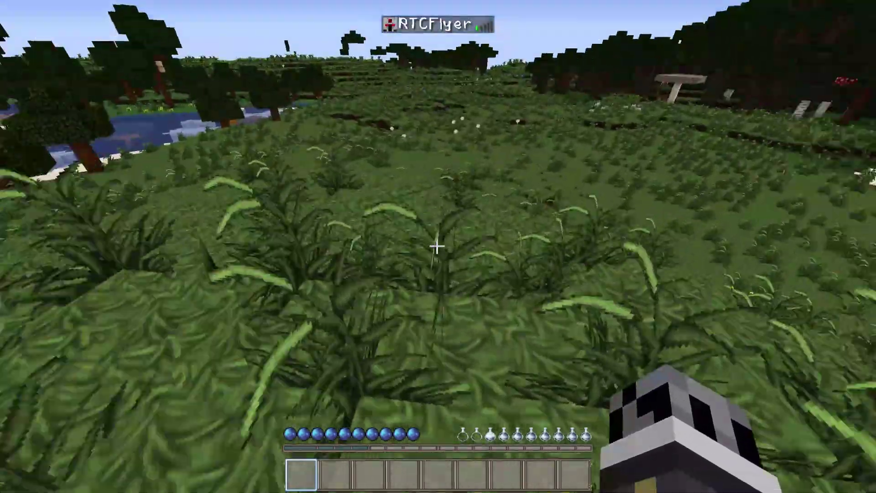
pyautogui.press('Escape')
pyautogui.press('Escape')
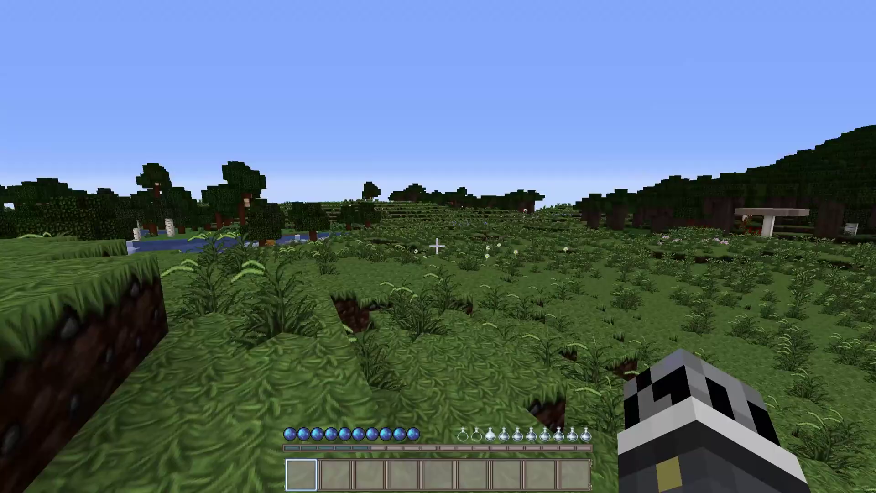